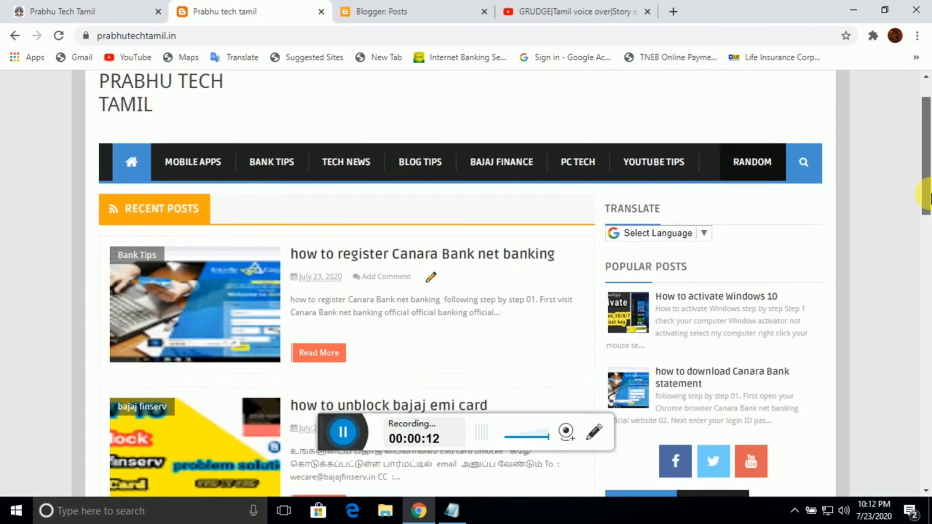
Step: Look over the existing blog's sidebar video and the home page of the blogspot blog that lacks one
{"action": "scroll", "coordinate": [928, 196], "scroll_direction": "down", "scroll_amount": 10}
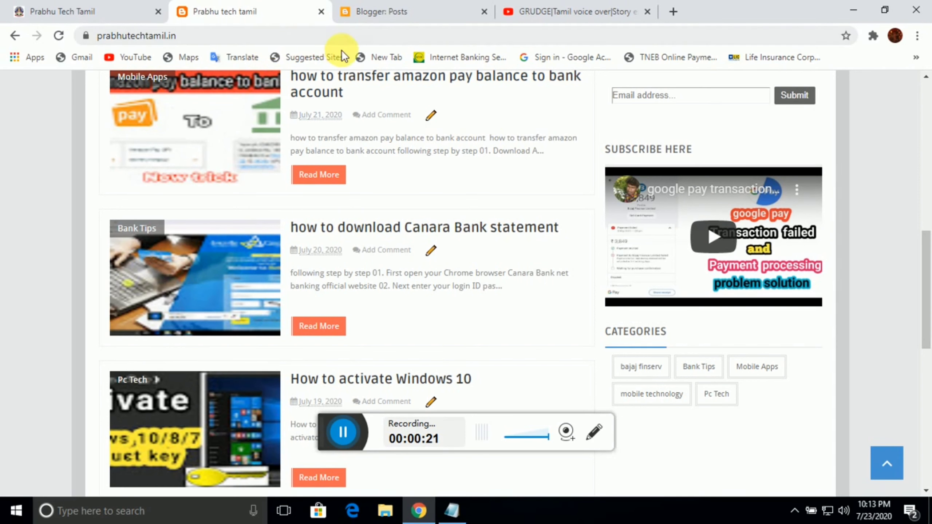
{"action": "left_click", "coordinate": [64, 14]}
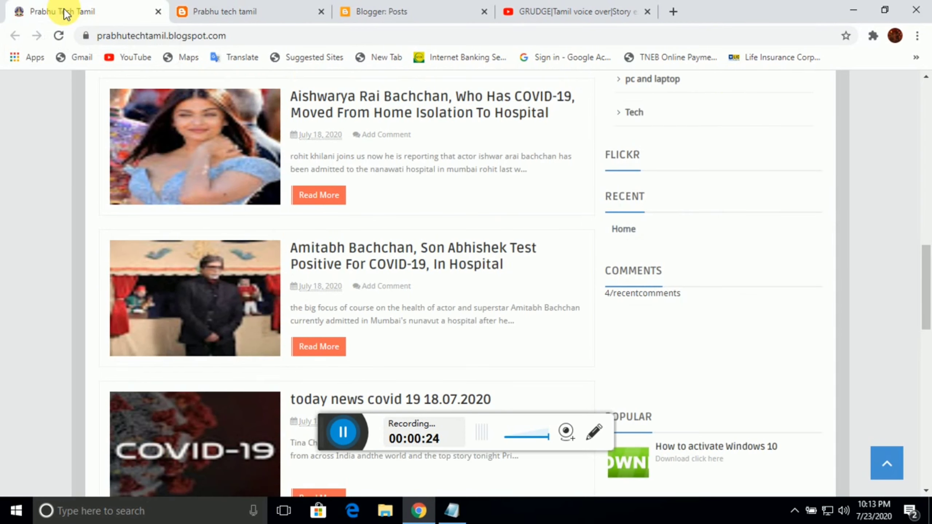
{"action": "left_click_drag", "start_coordinate": [928, 283], "coordinate": [927, 75]}
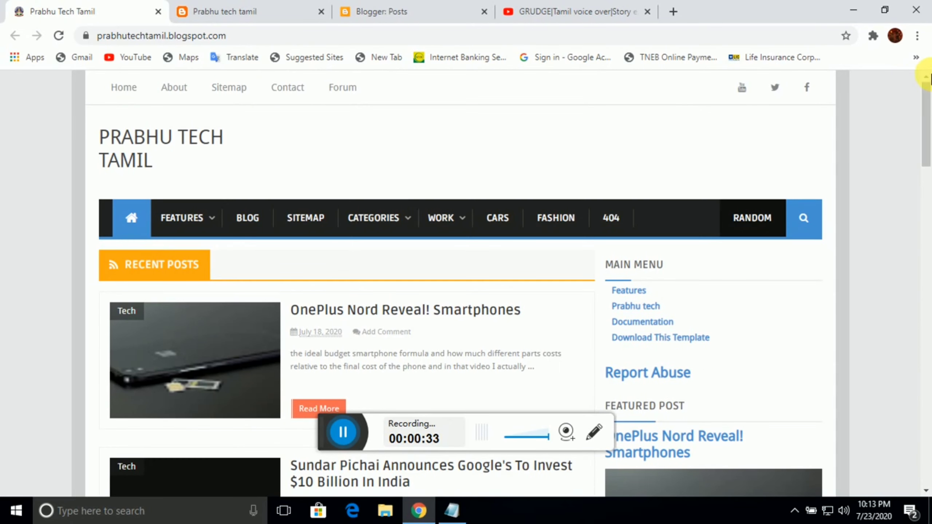
Step: Open the blog's Layout page in Blogger and start a new HTML/JavaScript gadget in the sidebar2 section
{"action": "left_click", "coordinate": [391, 8]}
{"action": "left_click", "coordinate": [55, 367]}
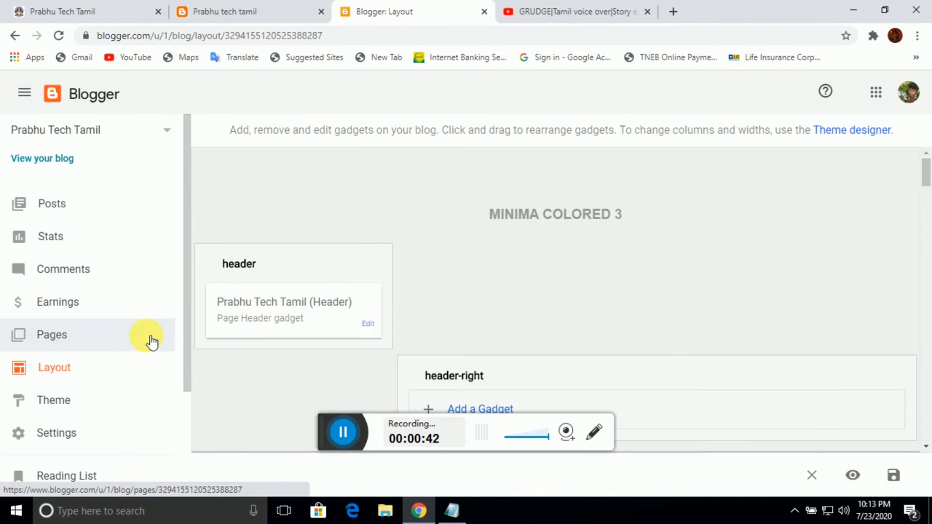
{"action": "left_click_drag", "start_coordinate": [926, 166], "coordinate": [927, 225]}
{"action": "left_click", "coordinate": [782, 240]}
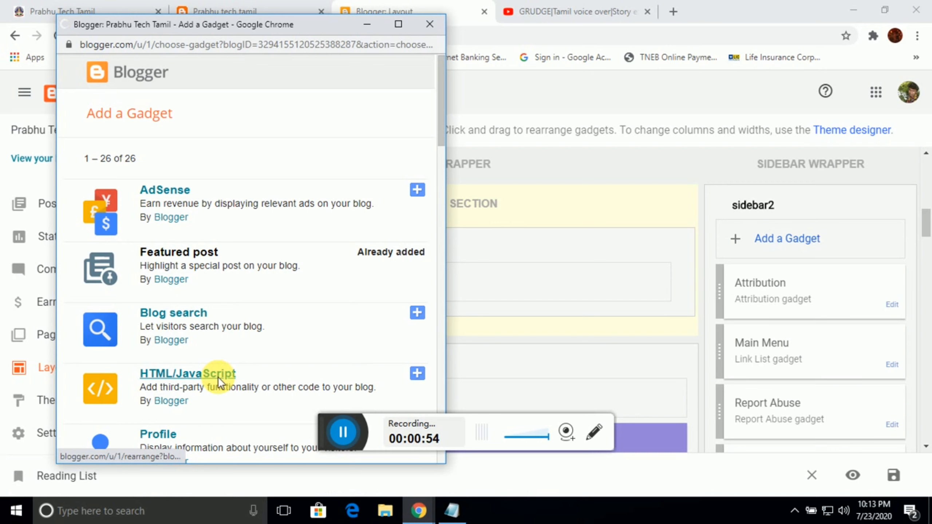
{"action": "left_click", "coordinate": [218, 378]}
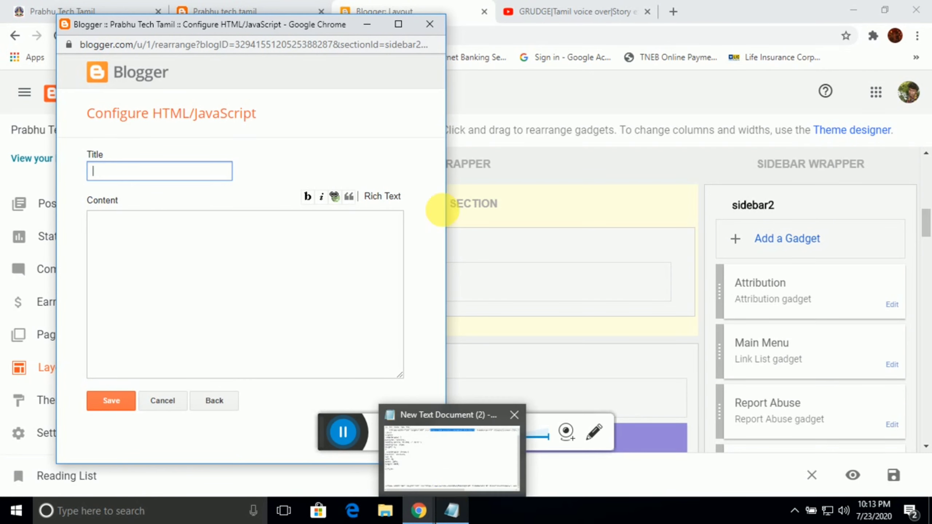
Step: View the embed code of the GRUDGE YouTube video through its sharing options and close the embed view
{"action": "left_click", "coordinate": [534, 12]}
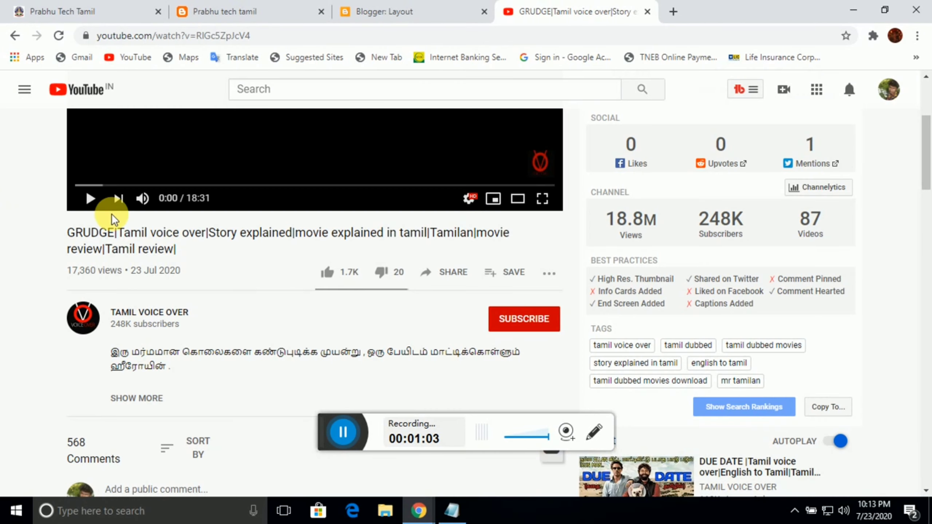
{"action": "left_click_drag", "start_coordinate": [926, 162], "coordinate": [927, 106]}
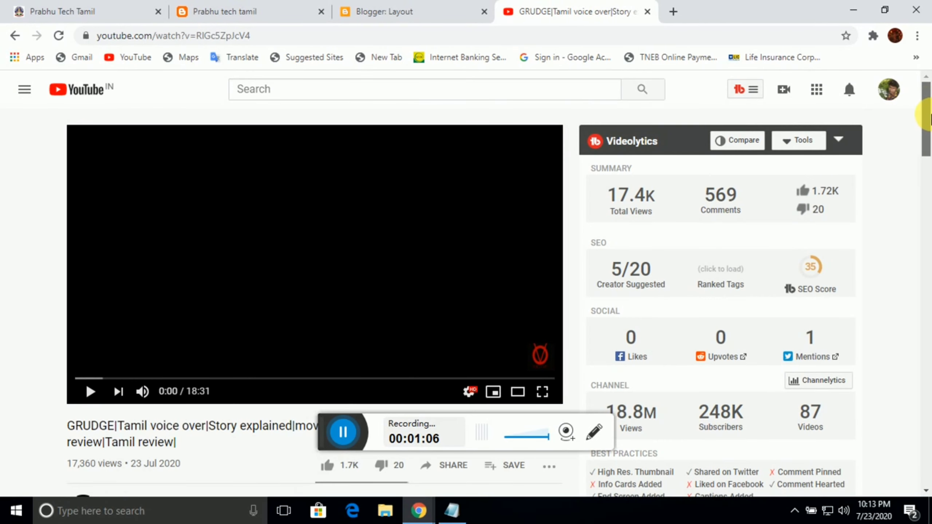
{"action": "scroll", "coordinate": [928, 114], "scroll_direction": "down", "scroll_amount": 4}
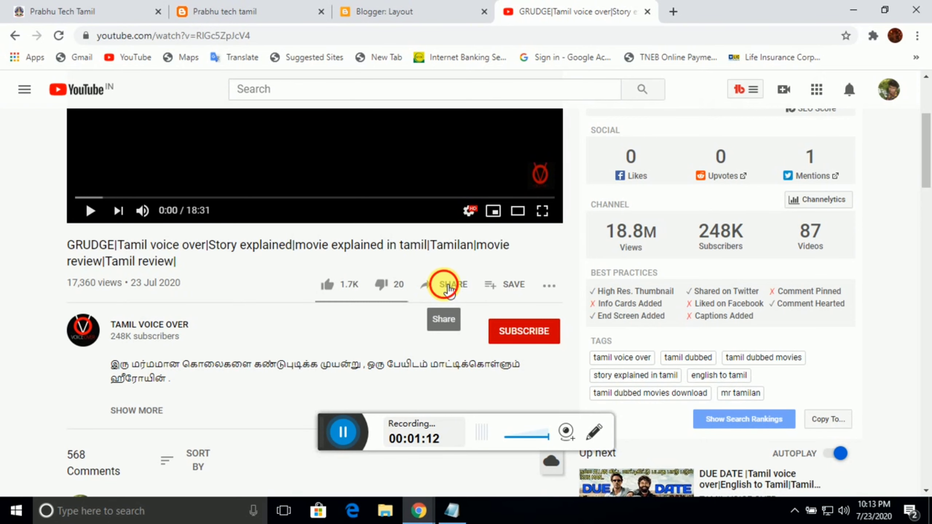
{"action": "left_click", "coordinate": [449, 290]}
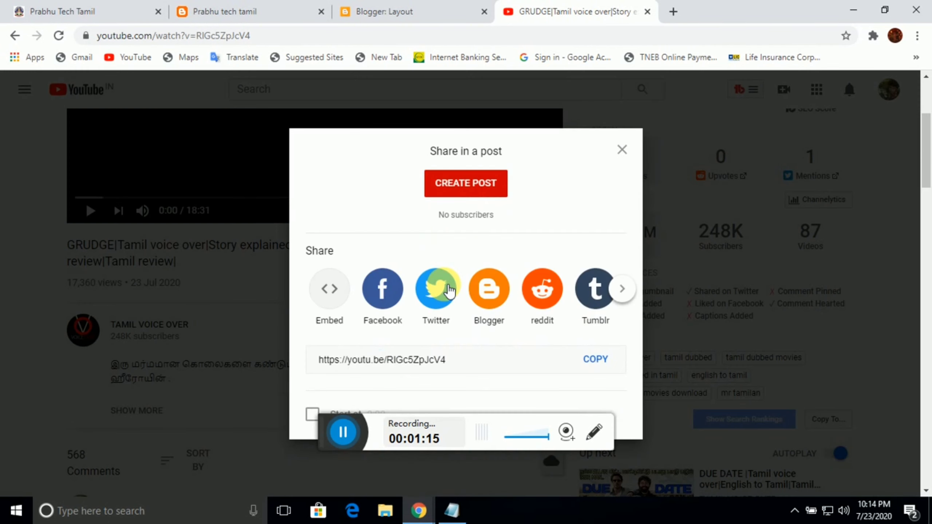
{"action": "left_click", "coordinate": [330, 290]}
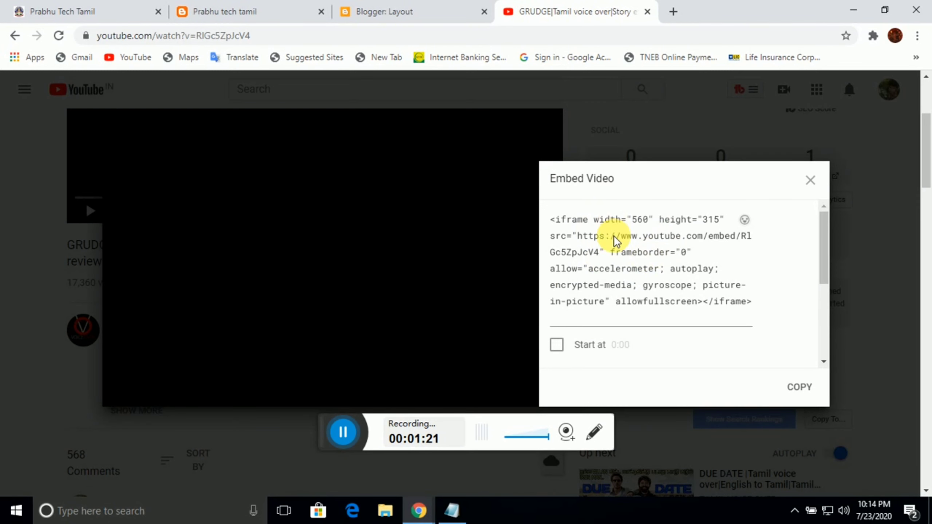
{"action": "left_click", "coordinate": [620, 261]}
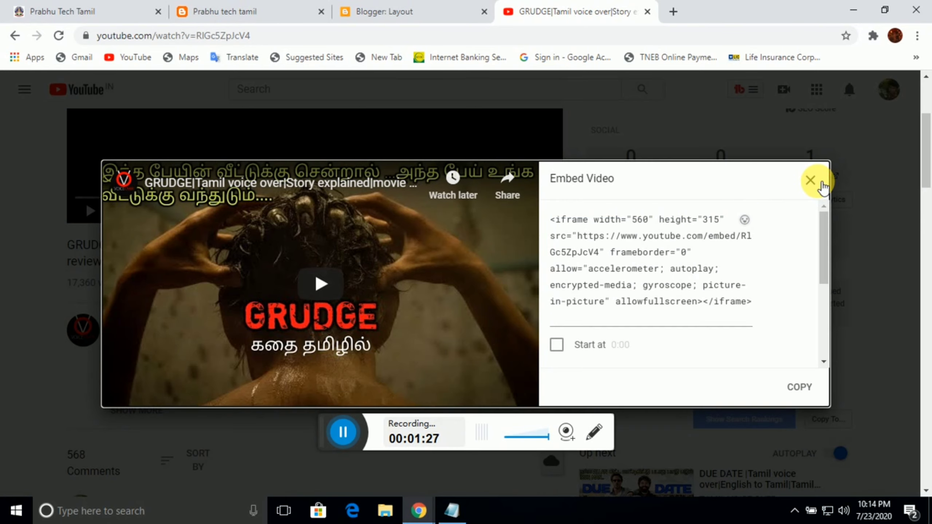
{"action": "left_click", "coordinate": [810, 180]}
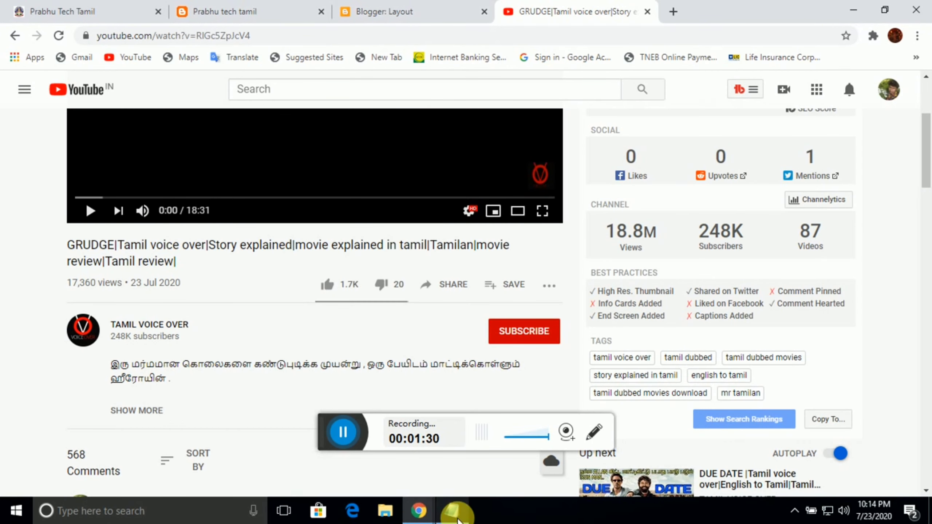
Step: Switch to the Notepad document and examine the full YouTube iframe line below the style code
{"action": "left_click", "coordinate": [452, 511]}
{"action": "left_click", "coordinate": [226, 369]}
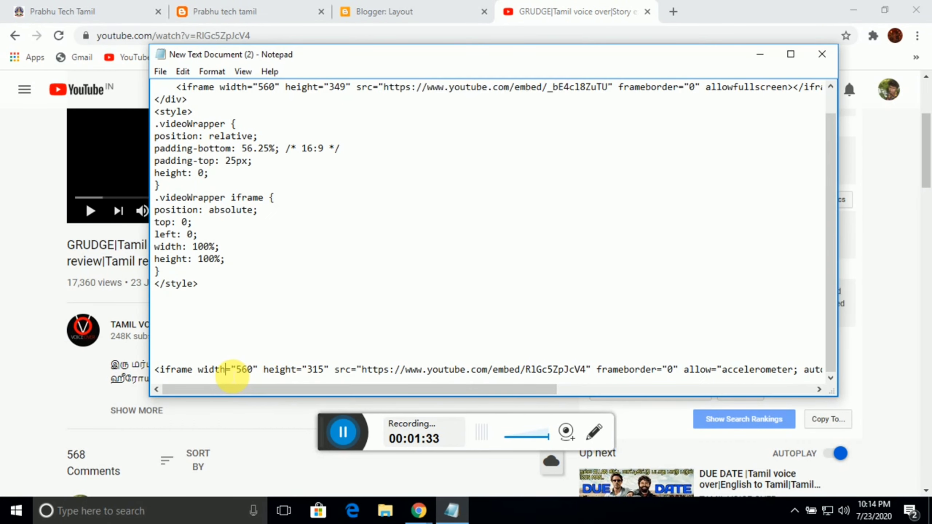
{"action": "left_click_drag", "start_coordinate": [155, 368], "coordinate": [927, 520]}
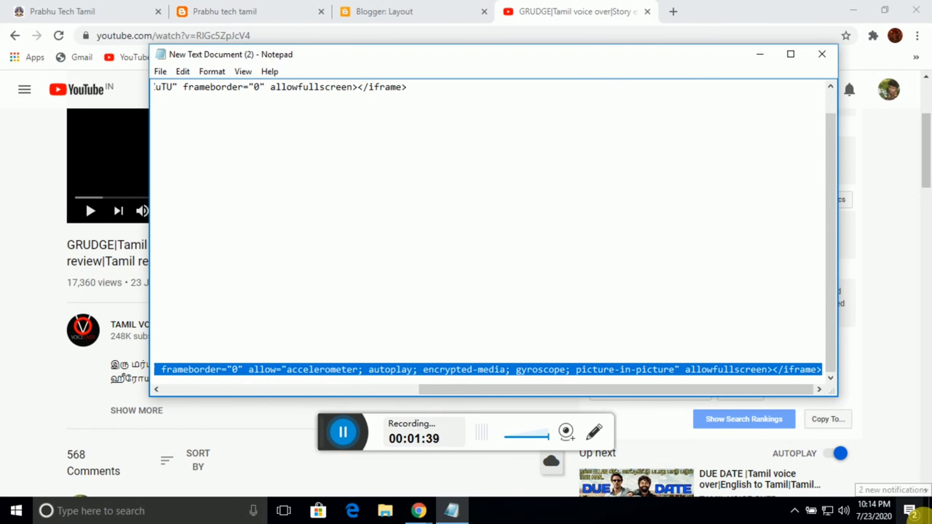
{"action": "left_click", "coordinate": [921, 518]}
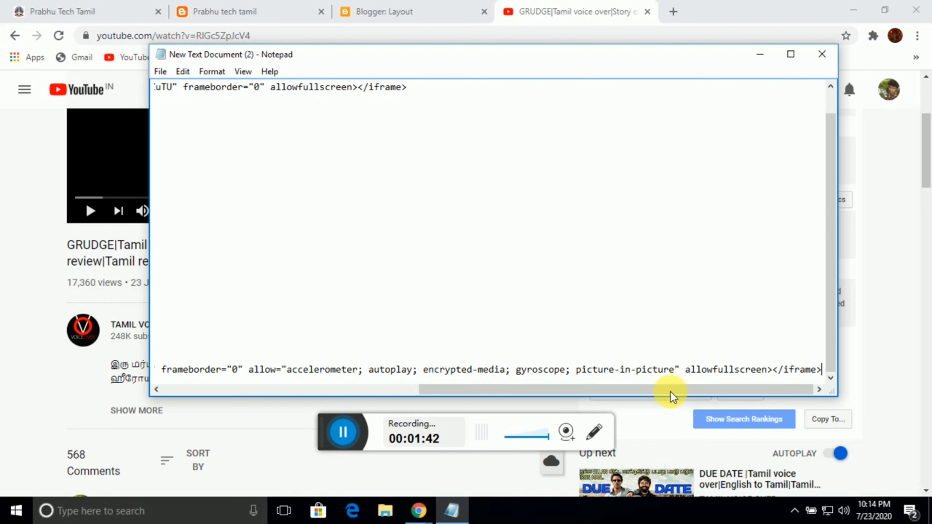
{"action": "left_click_drag", "start_coordinate": [670, 390], "coordinate": [364, 396]}
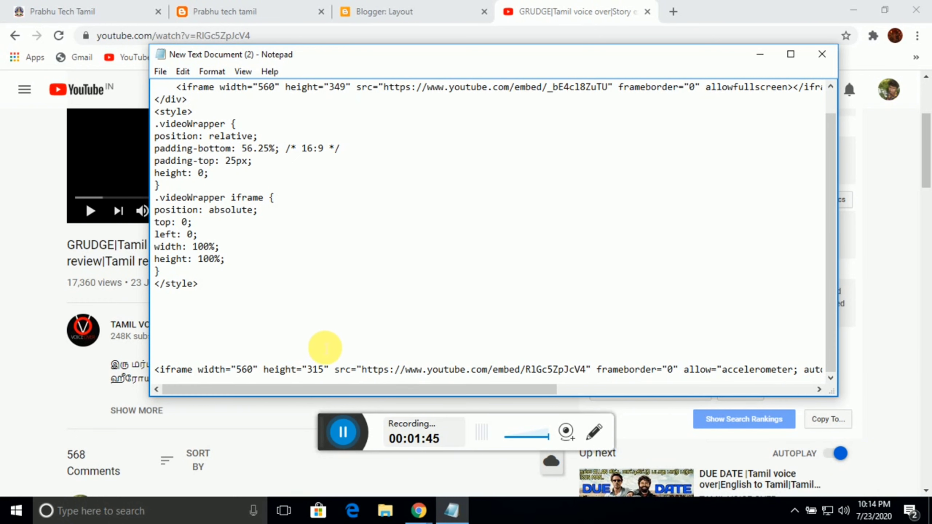
Step: Compare the video URL in the separate iframe line with the one inside the videoWrapper code
{"action": "left_click_drag", "start_coordinate": [218, 297], "coordinate": [172, 95]}
{"action": "left_click", "coordinate": [339, 147]}
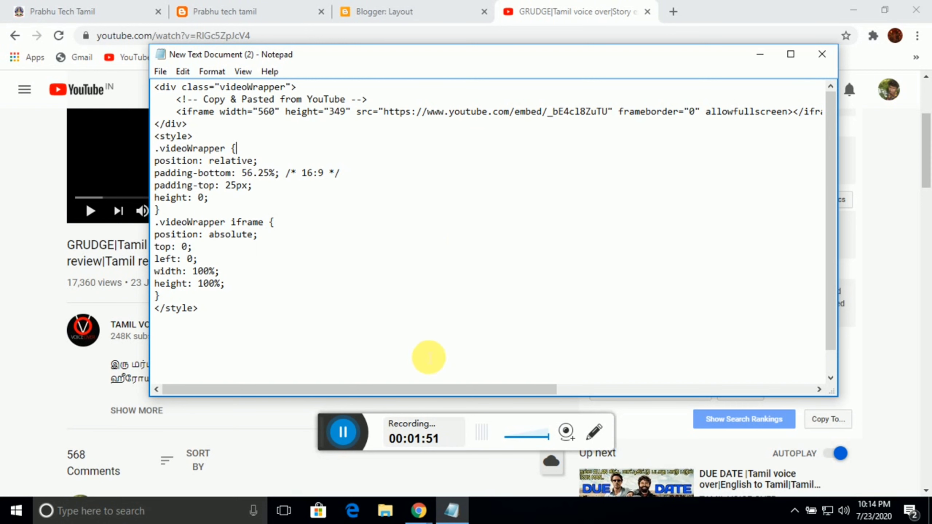
{"action": "left_click_drag", "start_coordinate": [828, 306], "coordinate": [838, 350]}
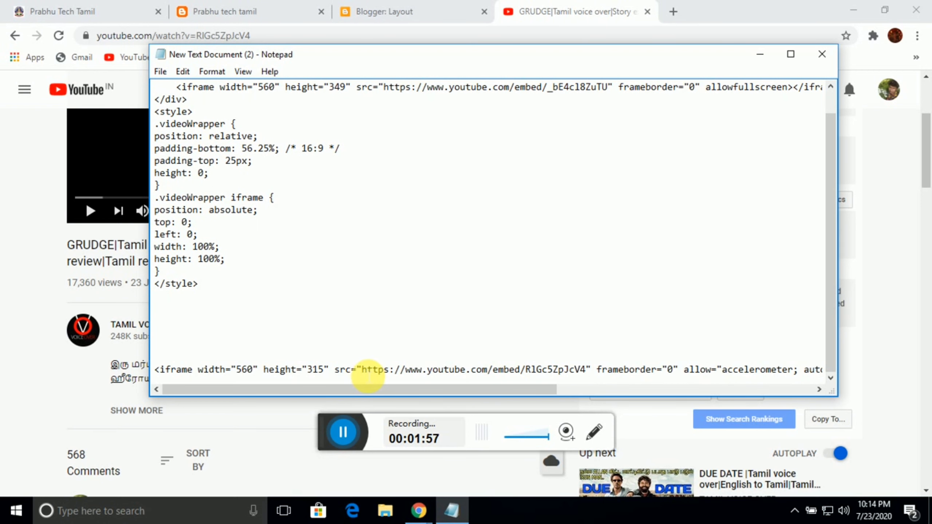
{"action": "left_click_drag", "start_coordinate": [363, 371], "coordinate": [586, 385]}
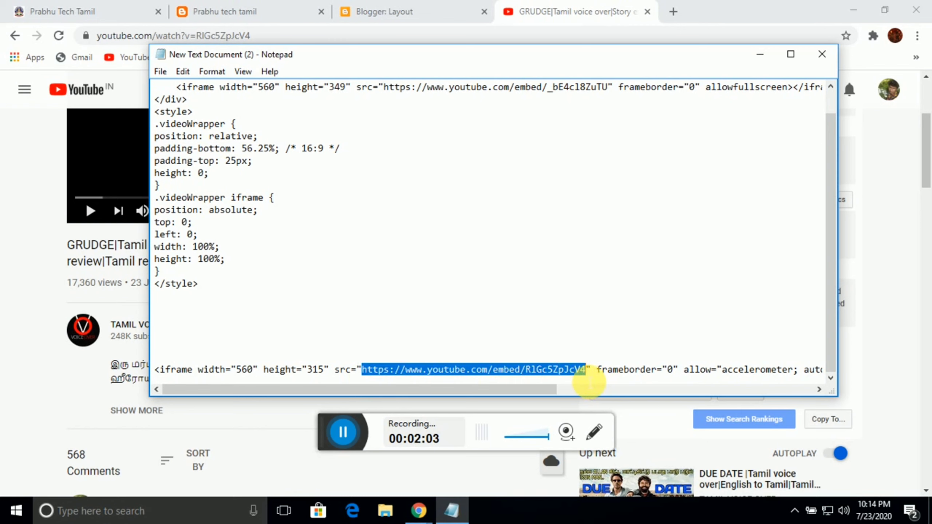
{"action": "left_click_drag", "start_coordinate": [831, 312], "coordinate": [820, 270]}
{"action": "left_click_drag", "start_coordinate": [384, 112], "coordinate": [603, 112]}
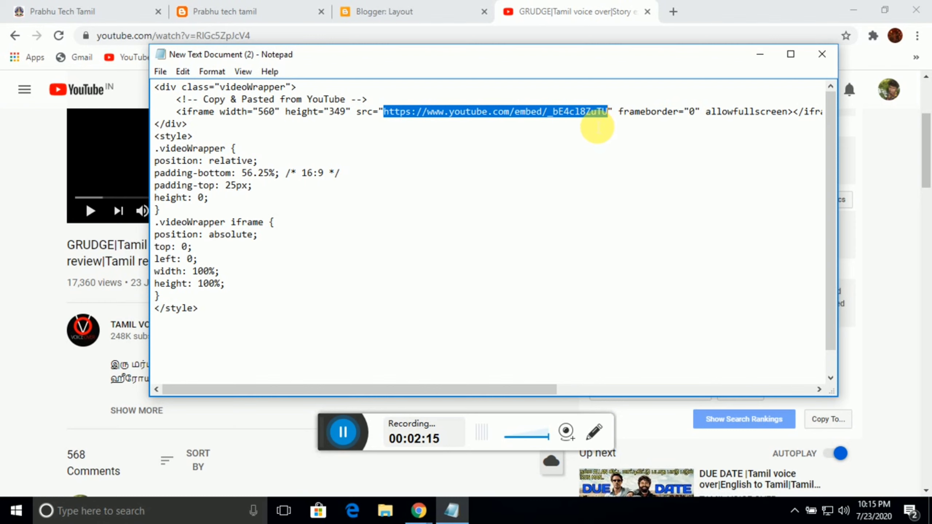
{"action": "left_click", "coordinate": [350, 249]}
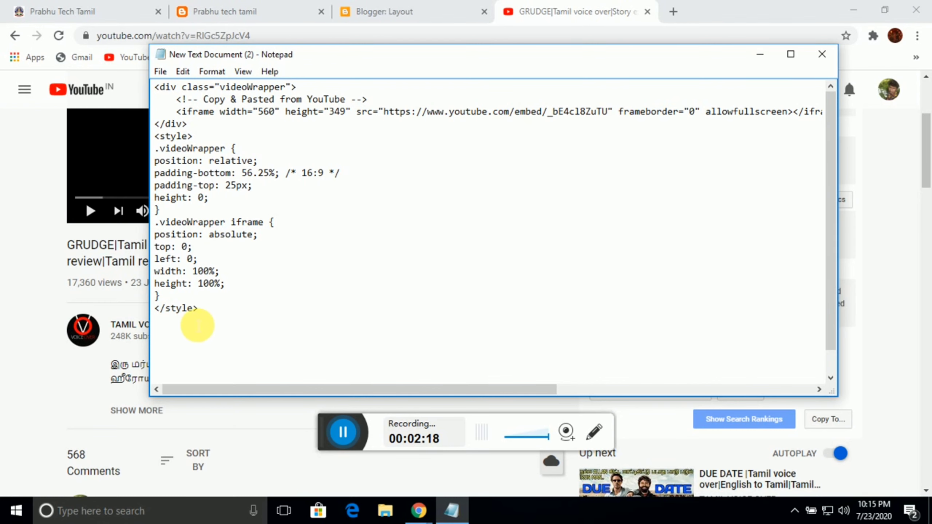
Step: Copy the whole videoWrapper div and style code from Notepad and return to the Blogger layout
{"action": "left_click_drag", "start_coordinate": [202, 333], "coordinate": [132, 78]}
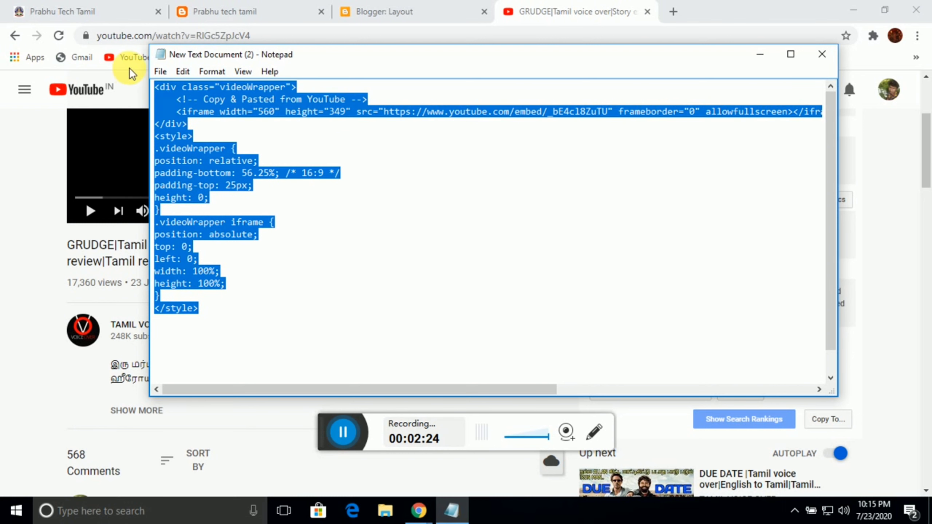
{"action": "left_click", "coordinate": [358, 9]}
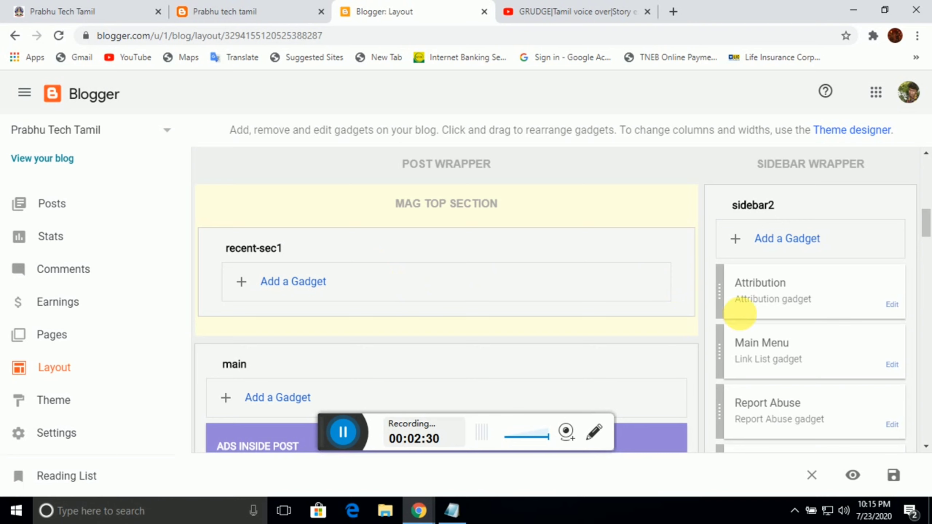
{"action": "left_click", "coordinate": [805, 239]}
{"action": "left_click", "coordinate": [302, 251]}
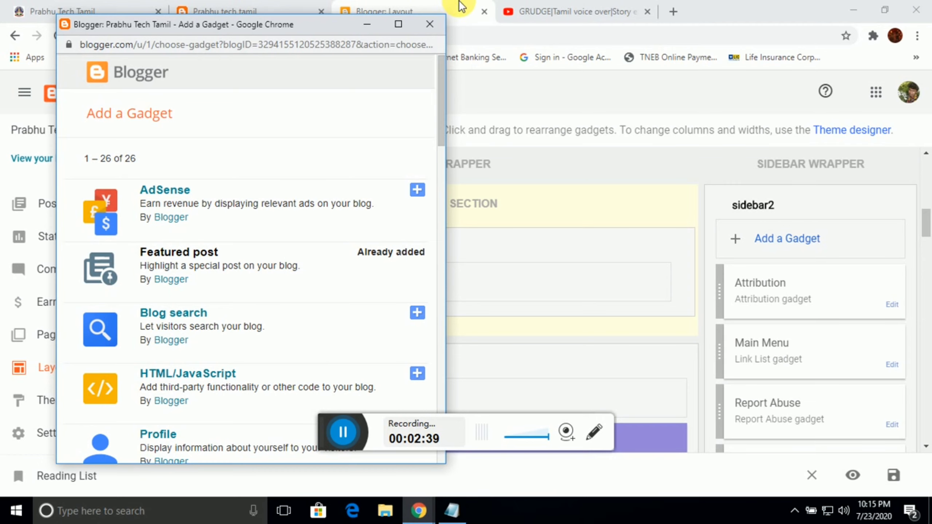
{"action": "left_click", "coordinate": [427, 25]}
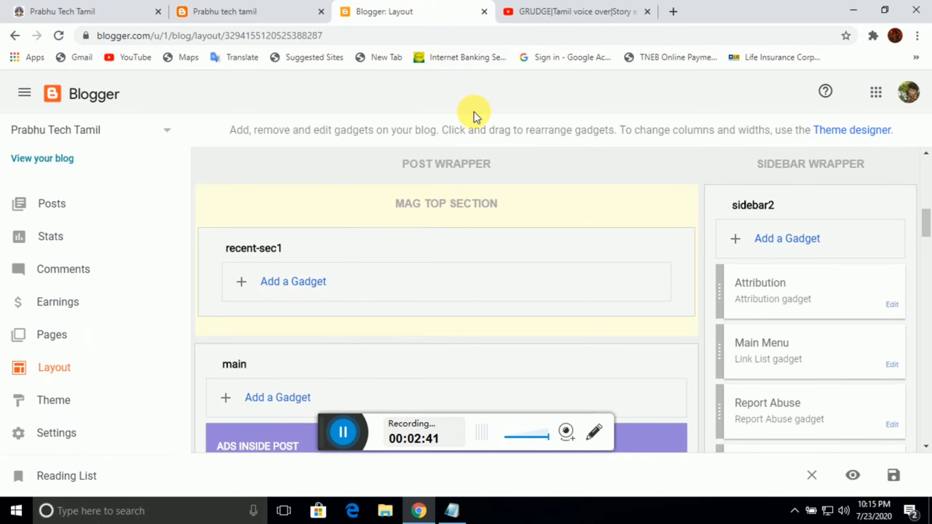
Step: Add an HTML/JavaScript gadget to sidebar2 and paste the copied videoWrapper code as its content
{"action": "left_click", "coordinate": [811, 247]}
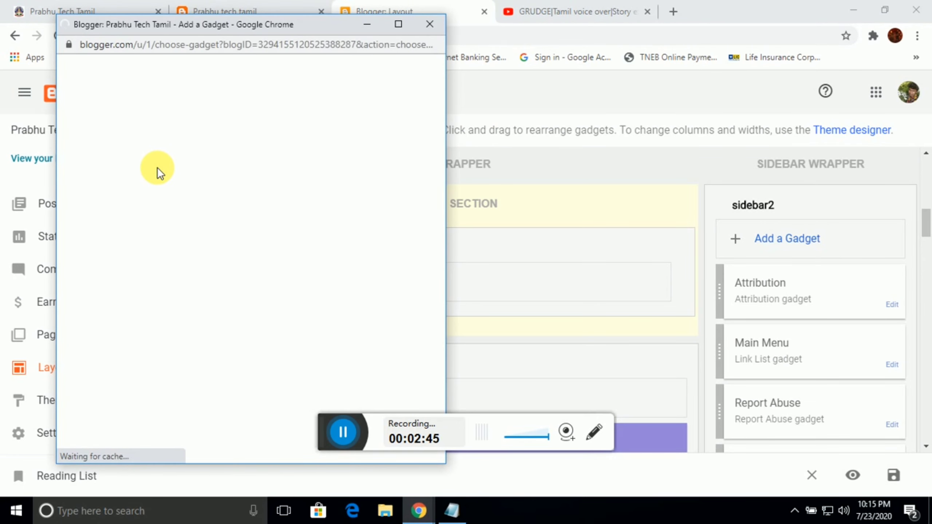
{"action": "left_click", "coordinate": [197, 382]}
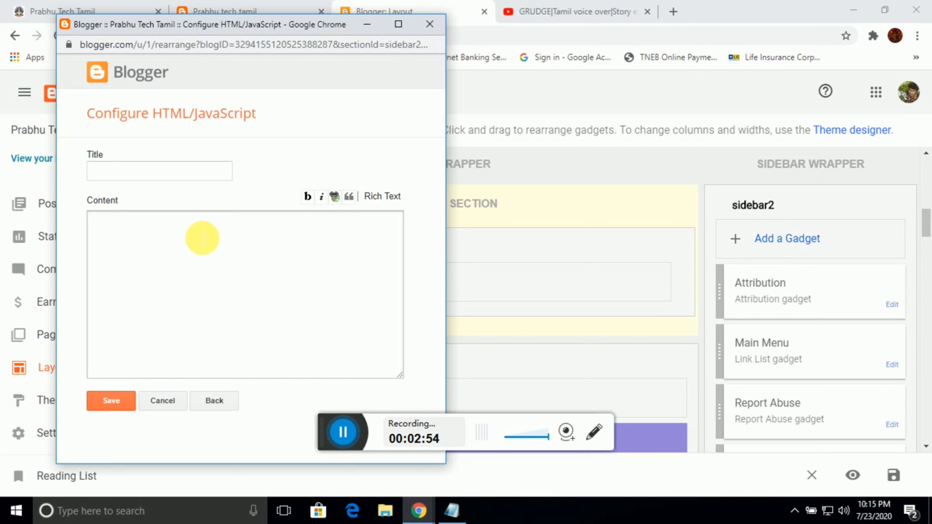
{"action": "key", "text": "ctrl+v"}
Step: Title the gadget "my channel", save it, and save the layout arrangement
{"action": "left_click", "coordinate": [196, 179]}
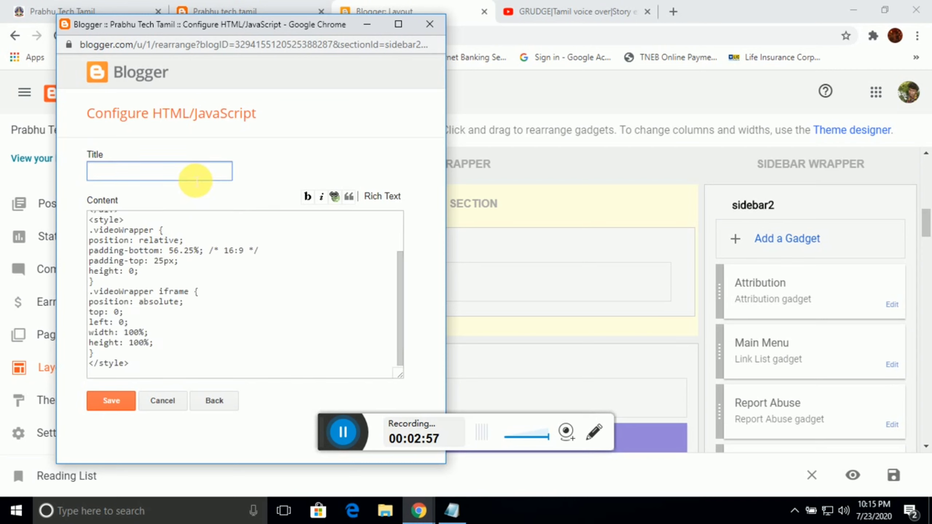
{"action": "type", "text": "my"}
{"action": "type", "text": "channel"}
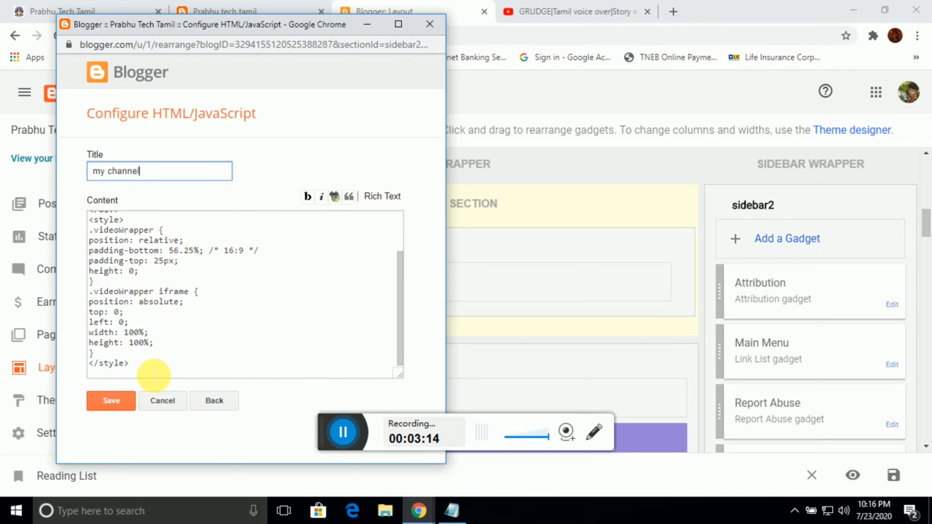
{"action": "left_click", "coordinate": [112, 401]}
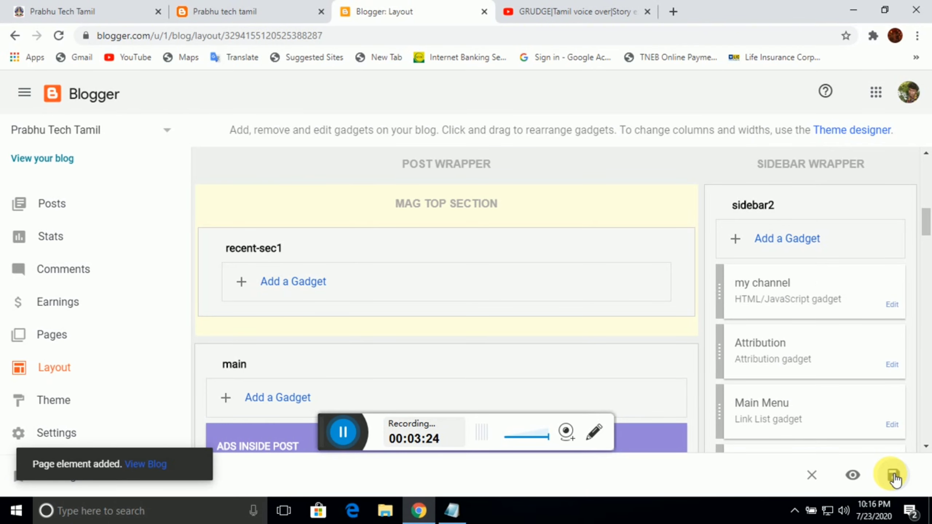
{"action": "left_click", "coordinate": [884, 477]}
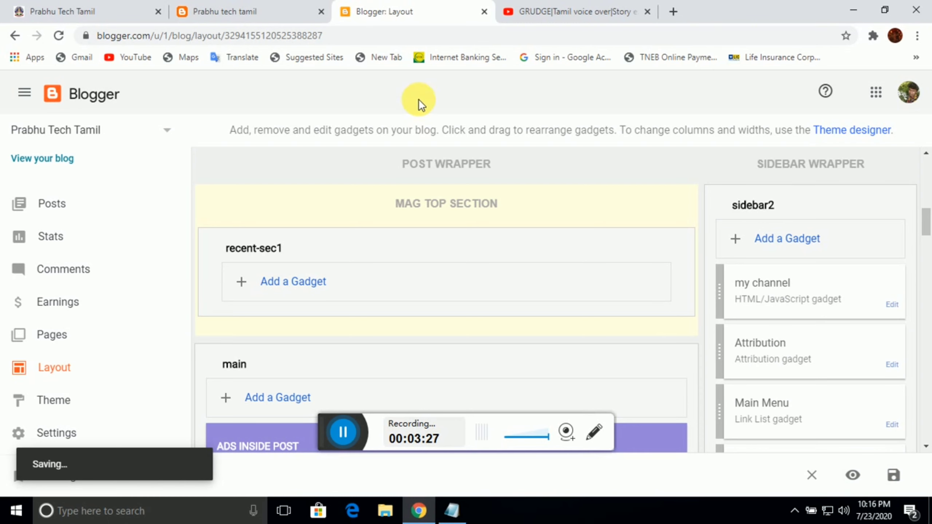
Step: Reload the blogspot blog's home page and check the "my channel" video gadget in the sidebar
{"action": "left_click", "coordinate": [50, 5]}
{"action": "mouse_move", "coordinate": [927, 150]}
{"action": "left_mouse_down"}
{"action": "mouse_move", "coordinate": [927, 187]}
{"action": "mouse_move", "coordinate": [927, 147]}
{"action": "left_mouse_up"}
{"action": "right_click", "coordinate": [903, 223]}
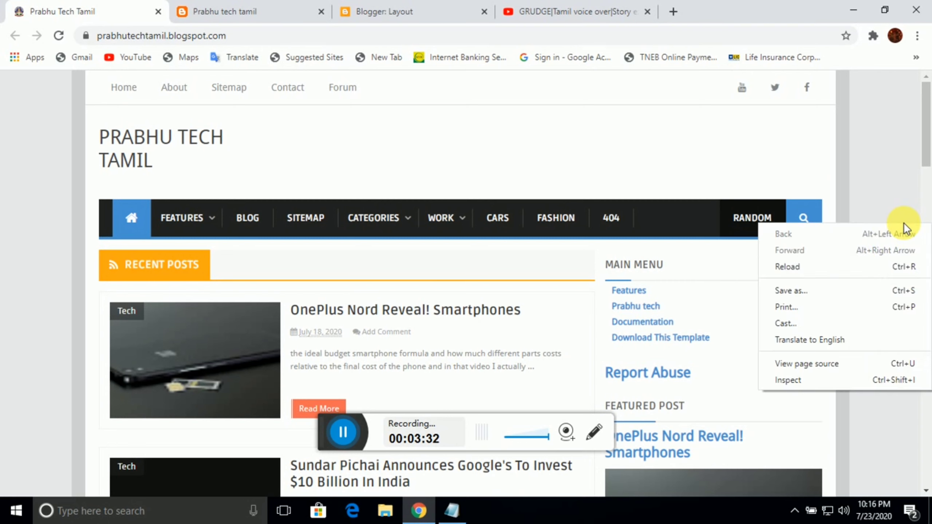
{"action": "left_click", "coordinate": [858, 263]}
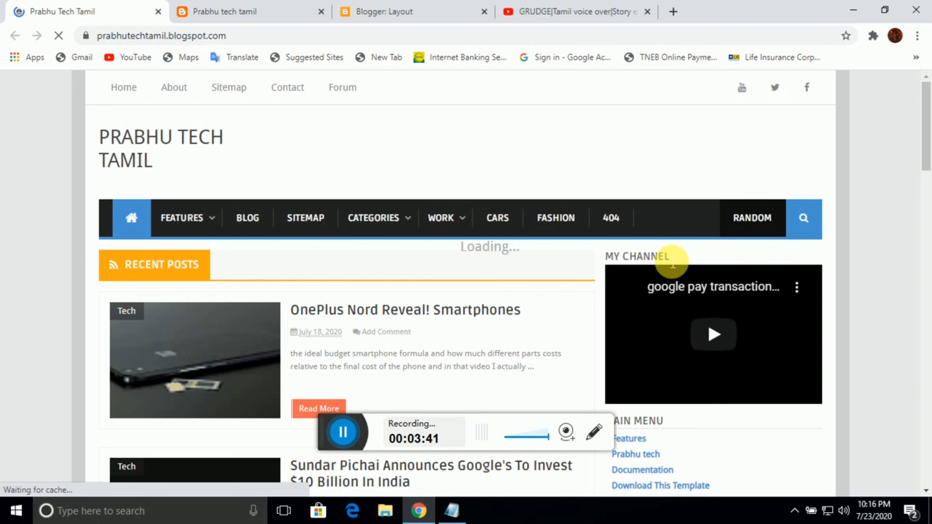
{"action": "left_click_drag", "start_coordinate": [681, 255], "coordinate": [880, 259]}
{"action": "left_click", "coordinate": [890, 258]}
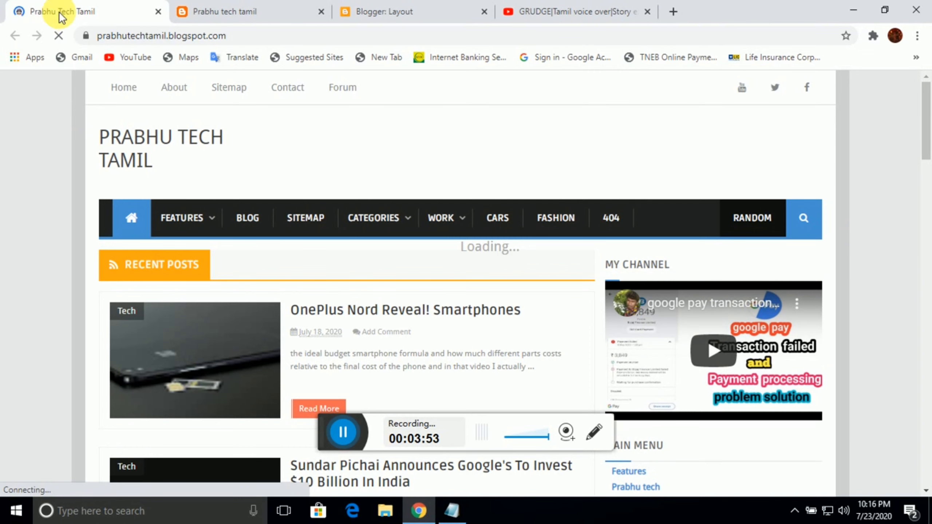
Step: Return to Blogger, list the blog's posts and open "OnePlus Nord Reveal! Smartphones" for editing
{"action": "left_click", "coordinate": [201, 5]}
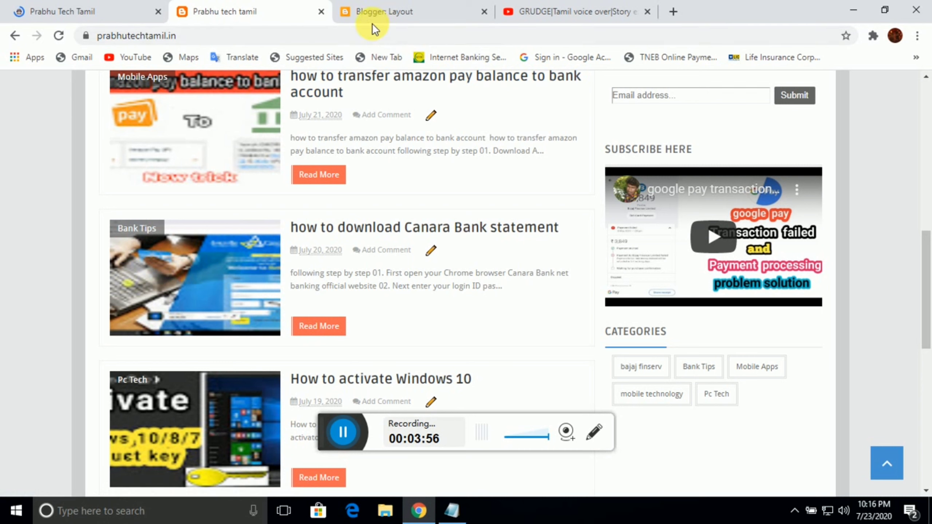
{"action": "left_click", "coordinate": [443, 9]}
{"action": "left_click", "coordinate": [85, 205]}
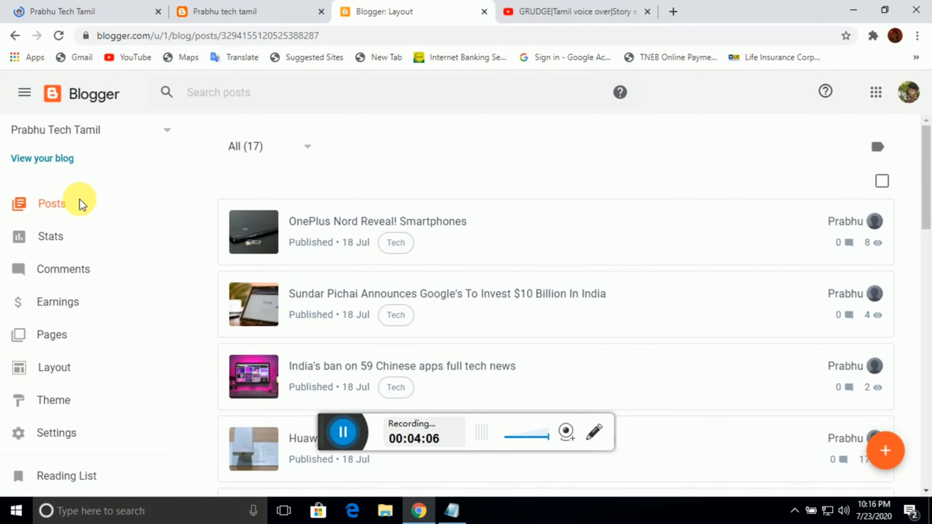
{"action": "left_click", "coordinate": [378, 225]}
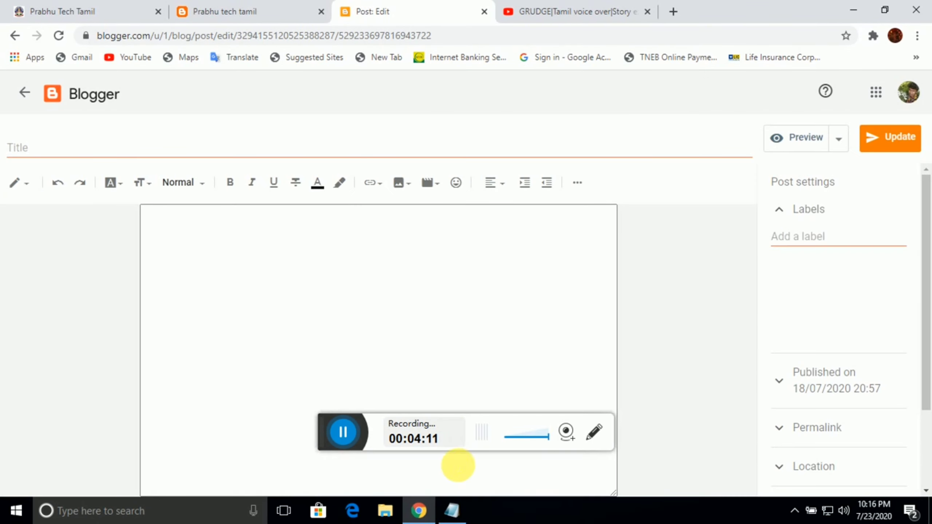
Step: Copy the complete 560 by 315 YouTube iframe embed line below the style code in Notepad and return to the post editor
{"action": "left_click", "coordinate": [451, 511]}
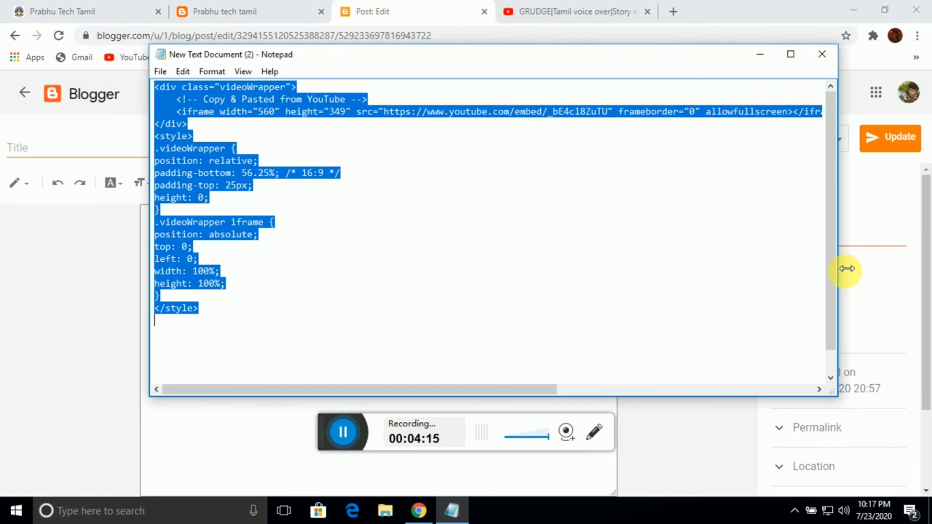
{"action": "scroll", "coordinate": [832, 266], "scroll_direction": "down", "scroll_amount": 1}
{"action": "left_click", "coordinate": [510, 369]}
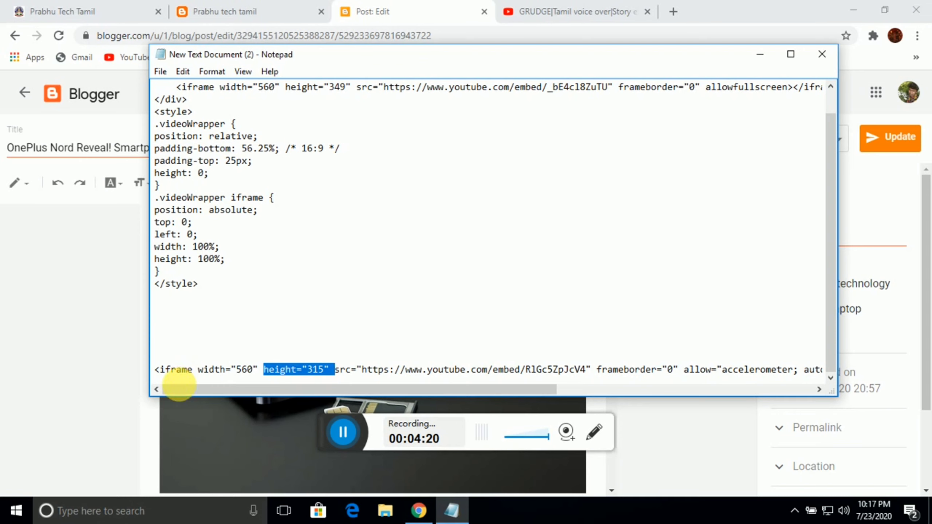
{"action": "left_click_drag", "start_coordinate": [155, 369], "coordinate": [923, 452]}
{"action": "key", "text": "ctrl+c"}
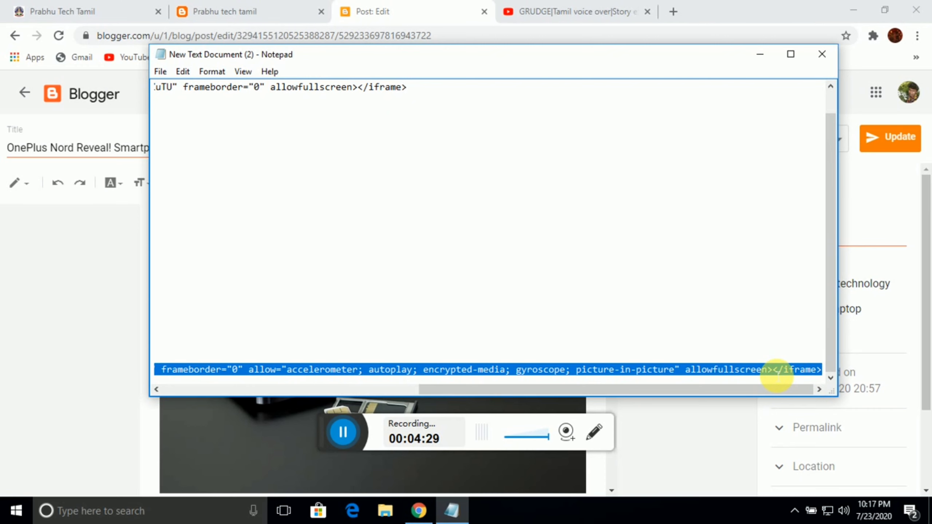
{"action": "left_click", "coordinate": [759, 59]}
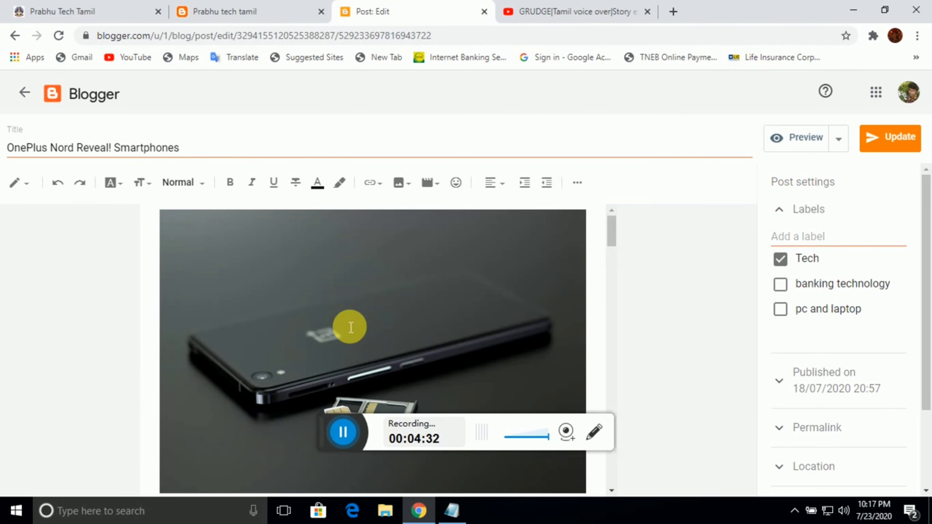
Step: Insert the placeholder text 125553555 on a new line between the phone image and the first paragraph of the post
{"action": "scroll", "coordinate": [924, 328], "scroll_direction": "down", "scroll_amount": 3}
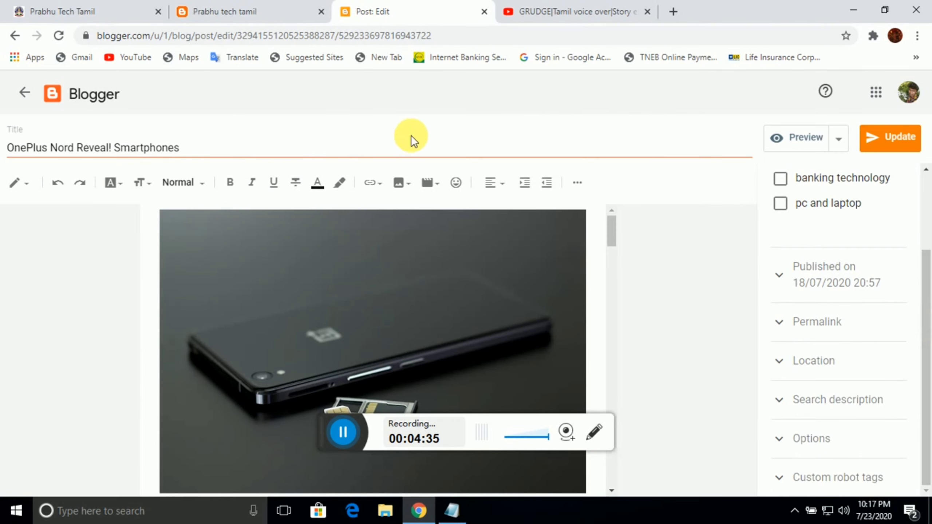
{"action": "left_click_drag", "start_coordinate": [612, 233], "coordinate": [599, 286]}
{"action": "left_click", "coordinate": [594, 292]}
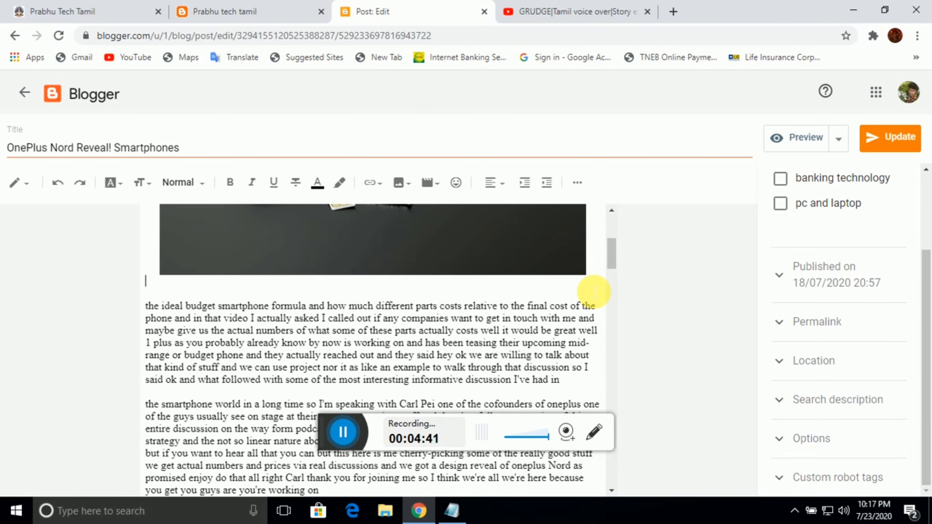
{"action": "key", "text": "Return"}
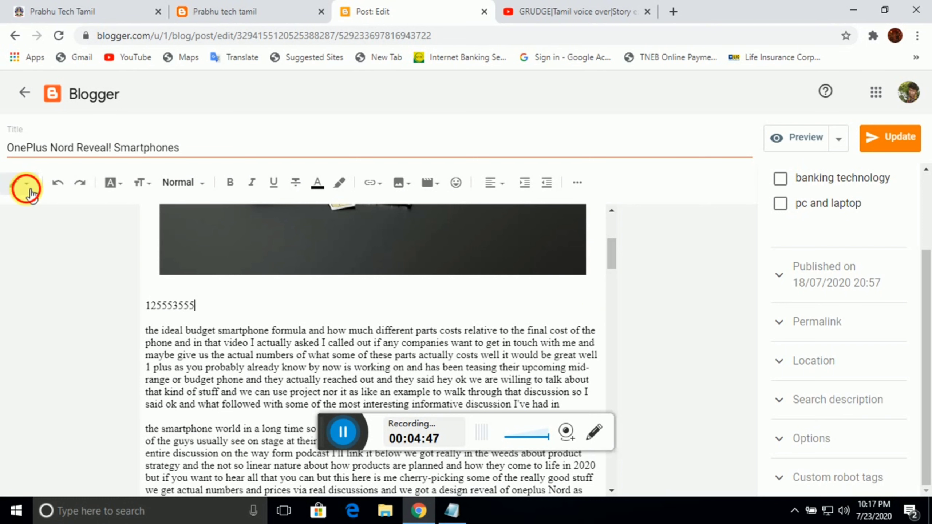
Step: Switch the post to HTML view and replace the placeholder 125553555 with the copied YouTube iframe code
{"action": "left_click", "coordinate": [22, 183]}
{"action": "left_click", "coordinate": [57, 161]}
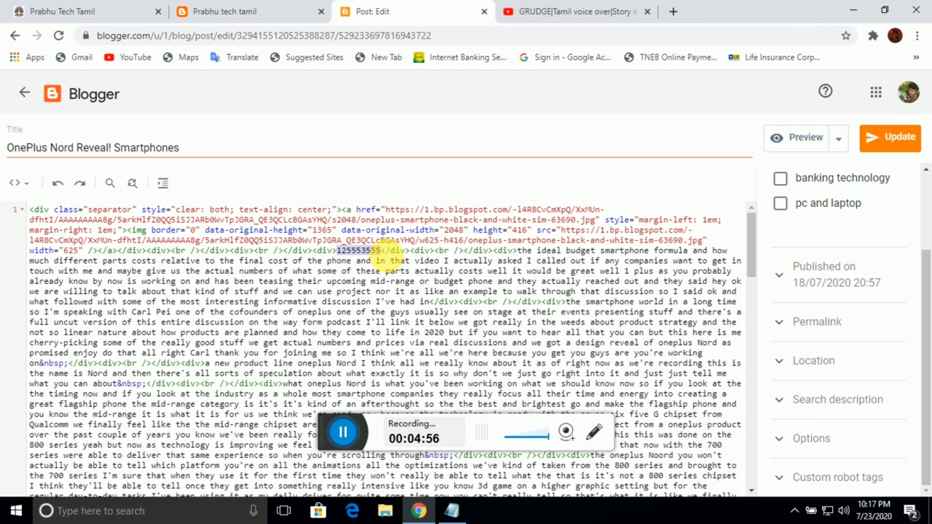
{"action": "key", "text": "ctrl+v"}
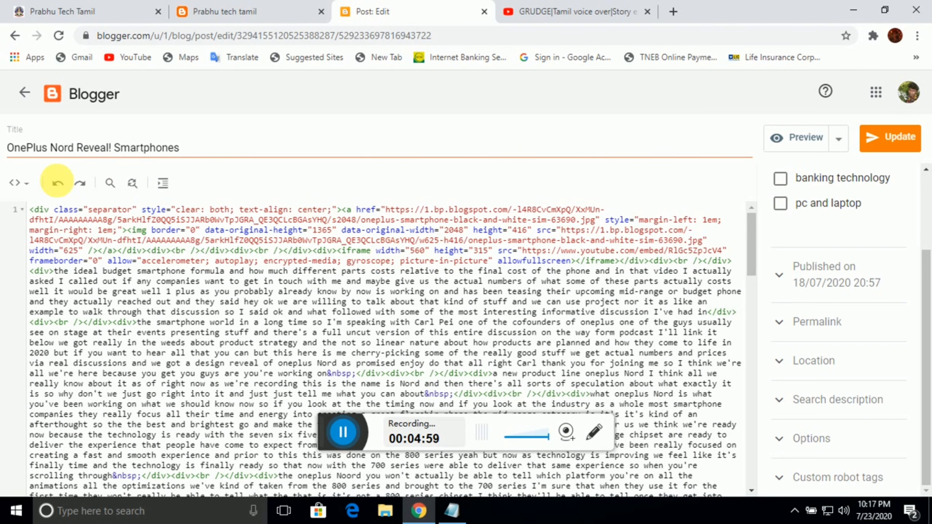
Step: Switch back to Compose view, check the embedded video below the image, and update the post
{"action": "left_click", "coordinate": [21, 183]}
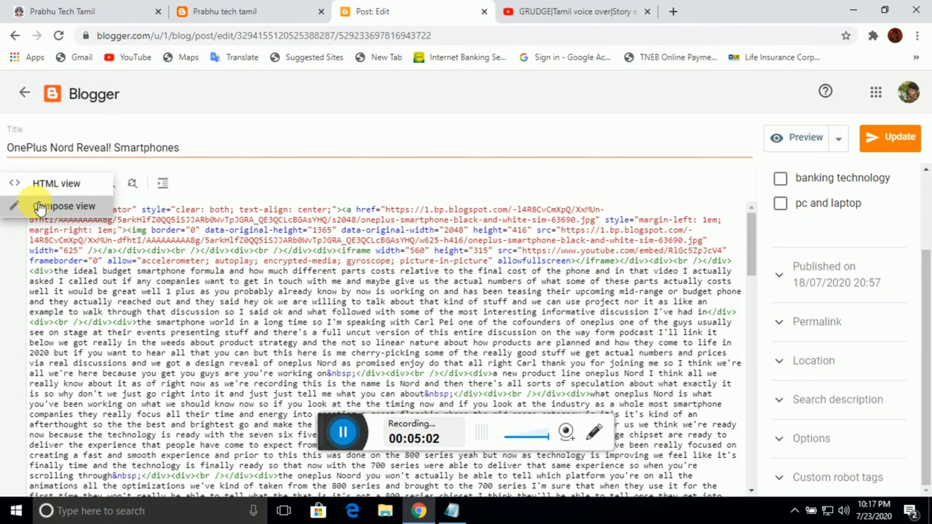
{"action": "left_click", "coordinate": [39, 207]}
{"action": "left_click_drag", "start_coordinate": [613, 223], "coordinate": [616, 249]}
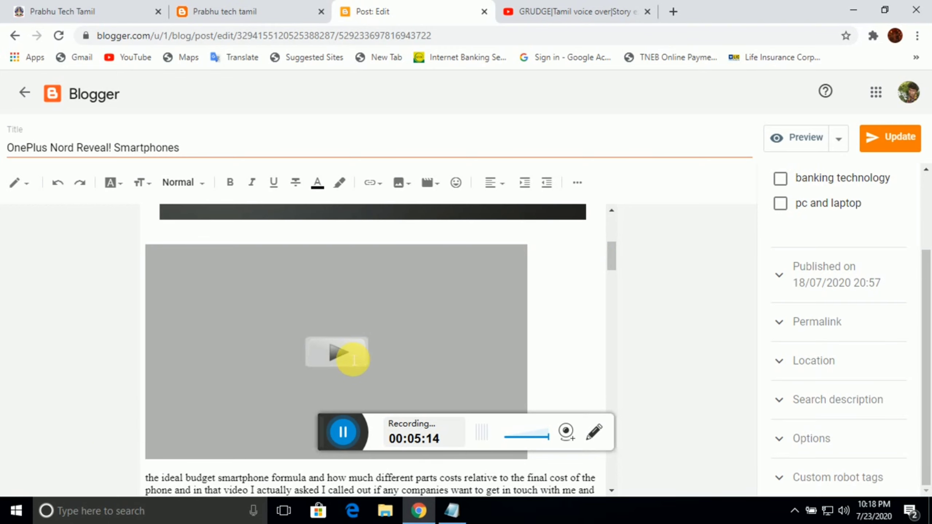
{"action": "left_click", "coordinate": [878, 143]}
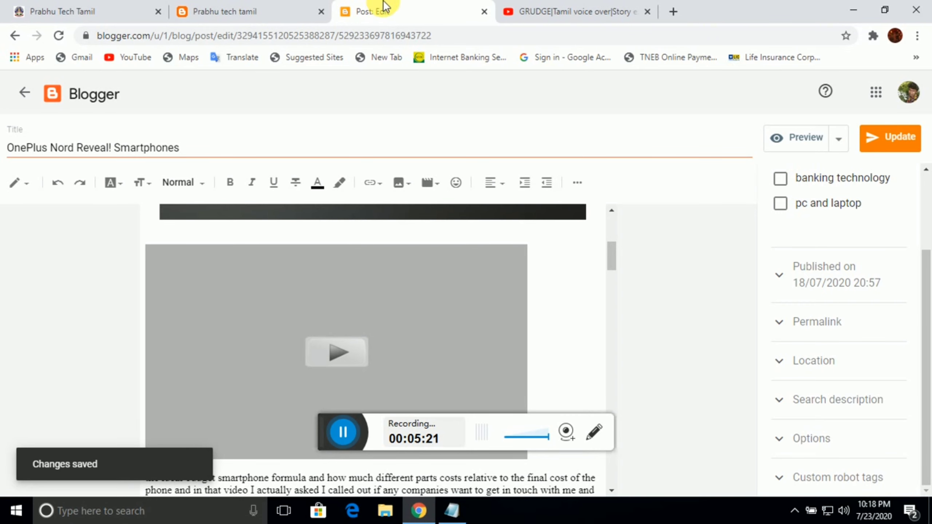
Step: Open the OnePlus Nord post on the live blogspot blog and check the embedded video below its image
{"action": "left_click", "coordinate": [547, 11]}
{"action": "left_click", "coordinate": [279, 11]}
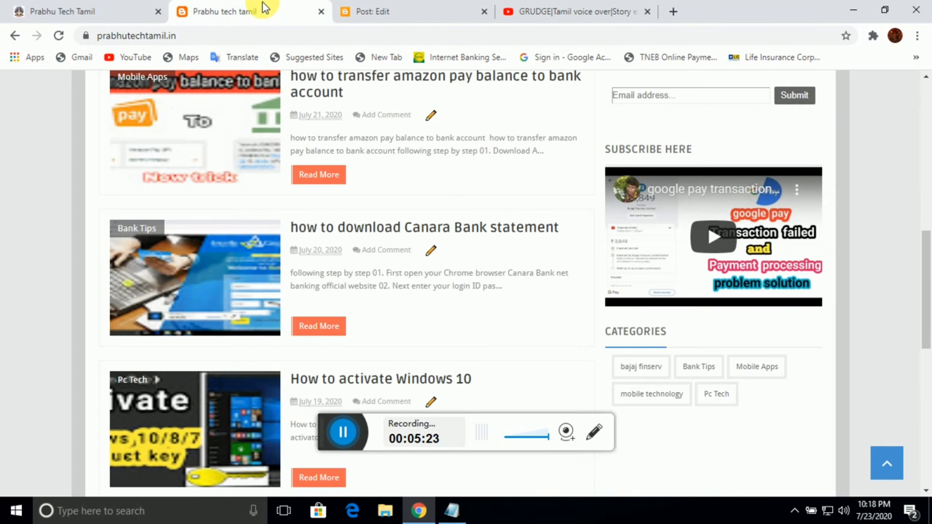
{"action": "left_click", "coordinate": [85, 11]}
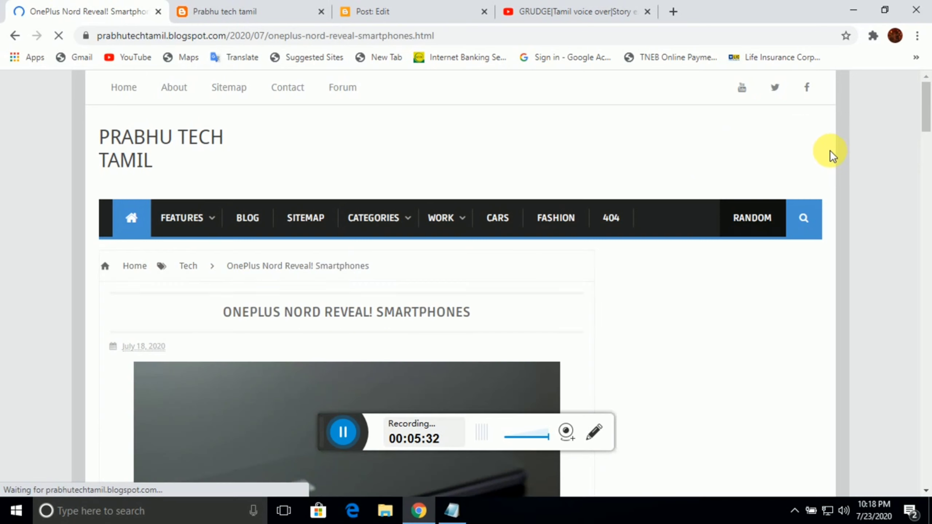
{"action": "left_click_drag", "start_coordinate": [923, 94], "coordinate": [928, 169]}
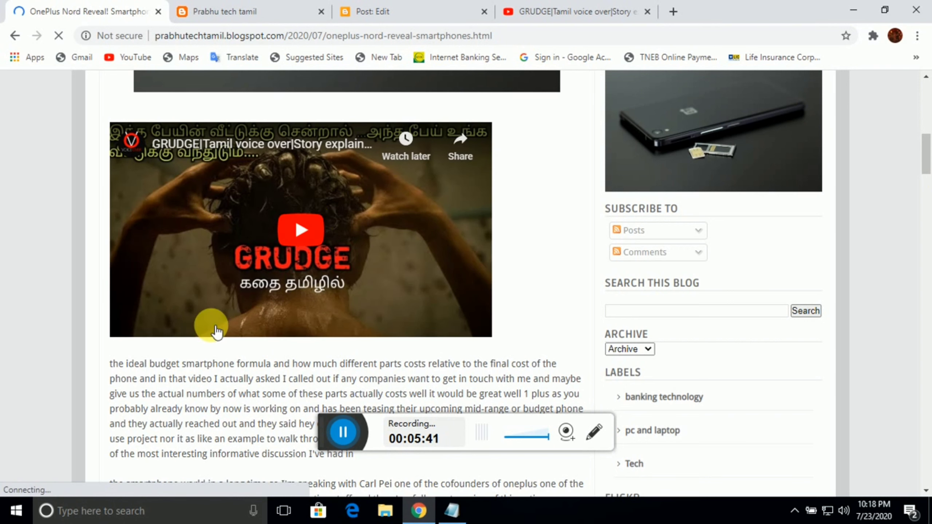